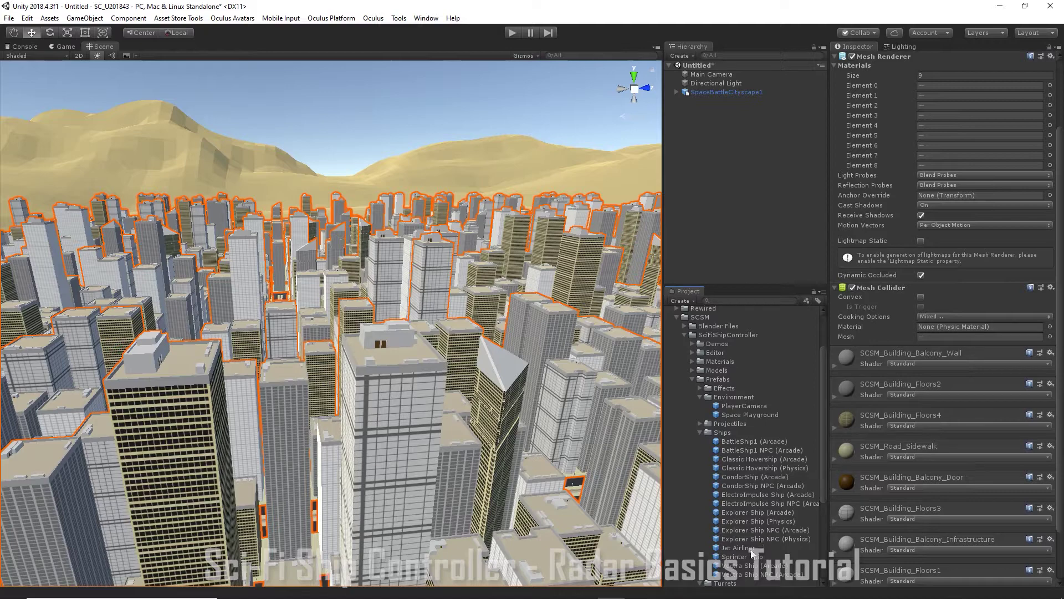
Add the Vectra Ship (Arcade) prefab to the scene and position it at X 1500, Y 400, Z -1500.
left_click_drag(765, 566, 298, 333)
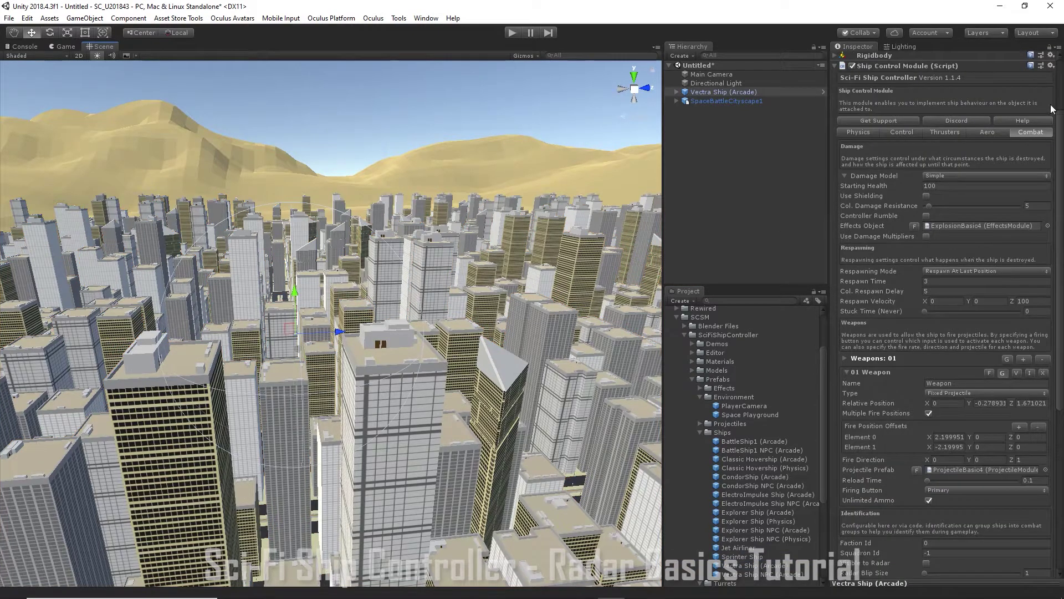
scroll(1020, 100, "up", 3)
left_click(951, 101)
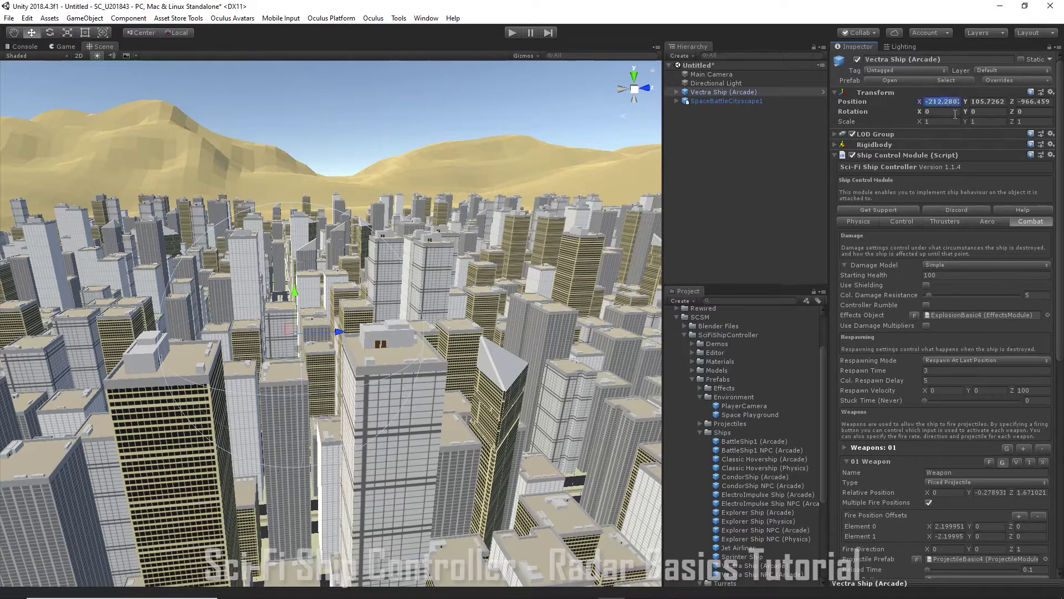
type("1500")
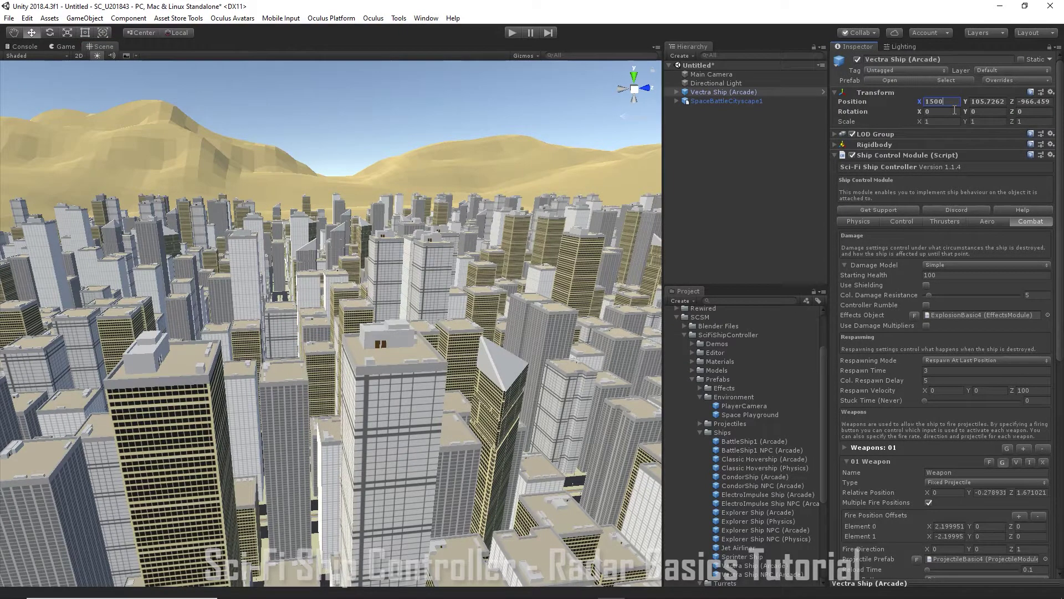
key("Tab")
type("4000")
key("BackSpace")
key("Tab")
type("-15000")
key("BackSpace")
double_click(737, 92)
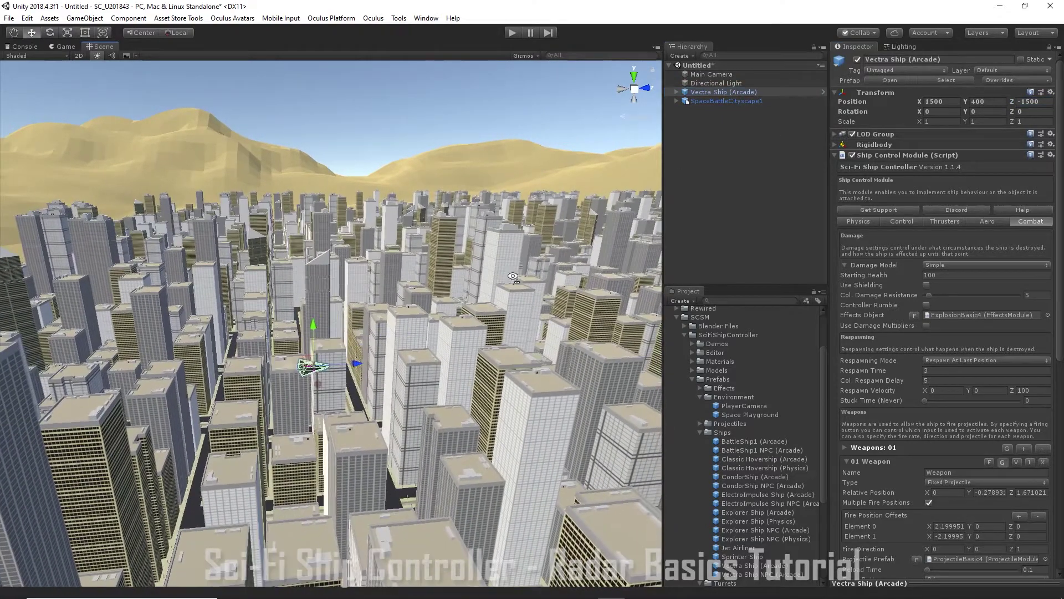
left_click_drag(506, 272, 506, 271, "alt")
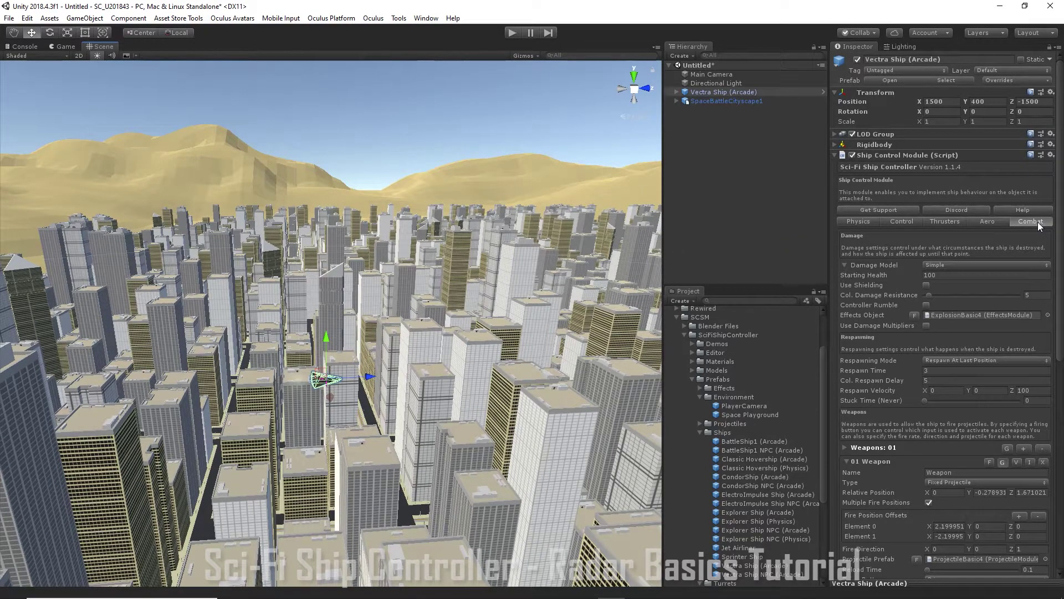
Set the Vectra Ship's Faction Id to 1 and make the ship visible to radar.
scroll(959, 360, "down", 7)
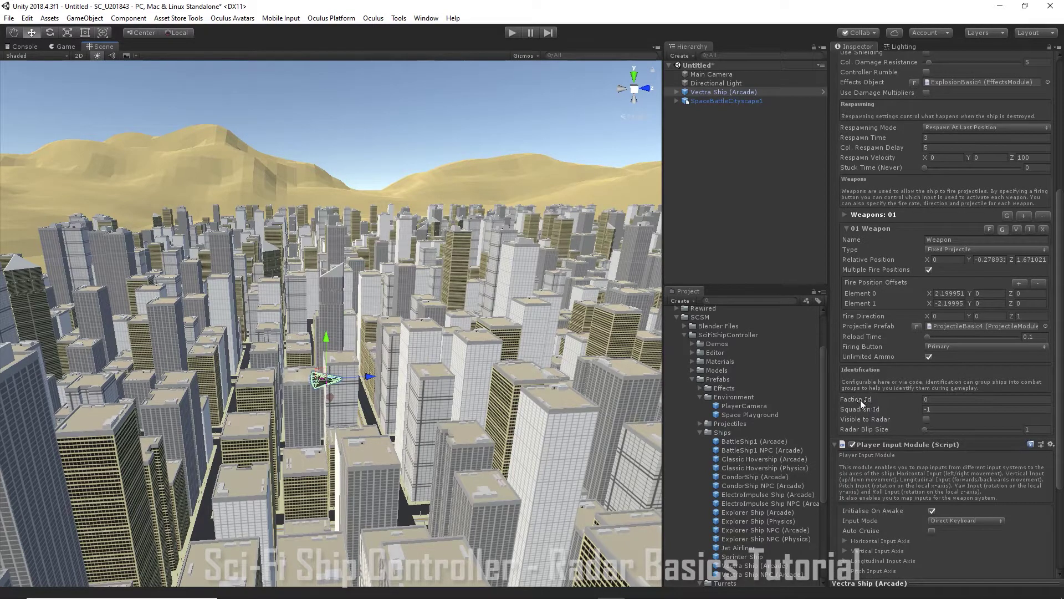
left_click(941, 398)
type("1")
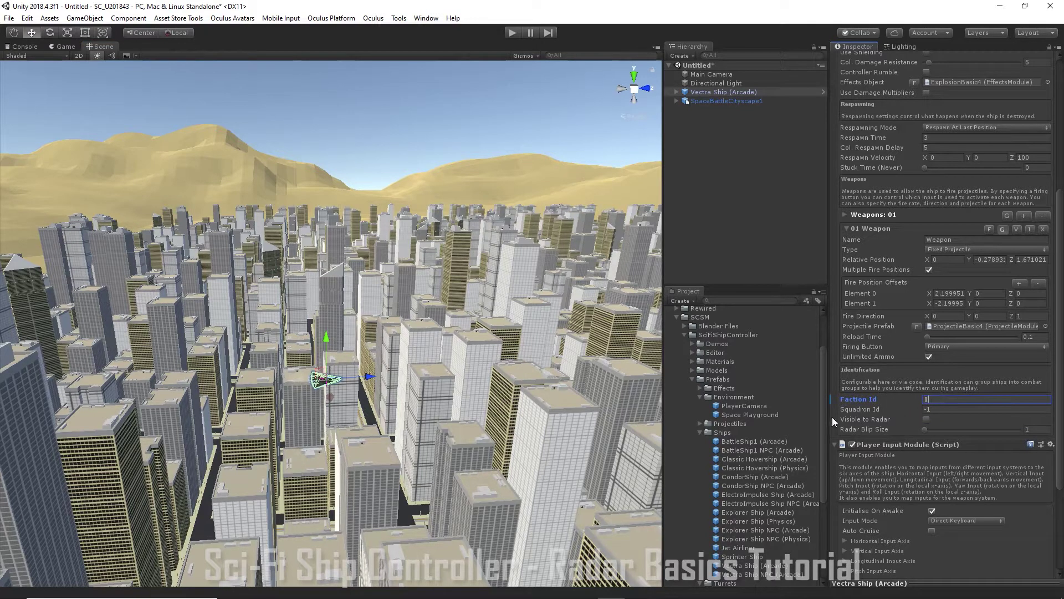
left_click(926, 419)
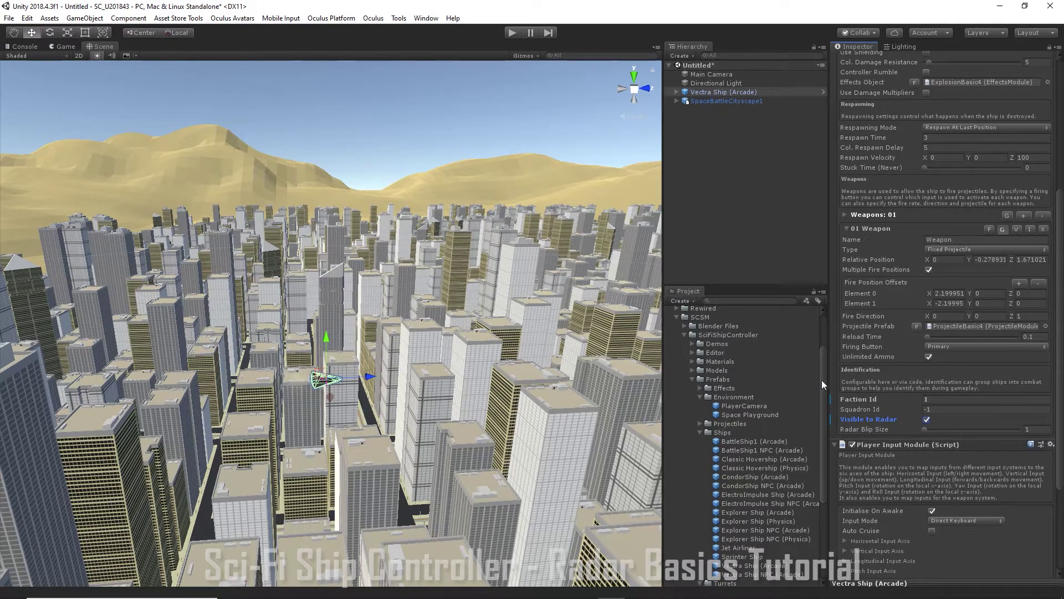
Add the PlayerCamera prefab to the scene hierarchy and delete the default Main Camera.
mouse_move(822, 380)
left_mouse_down()
mouse_move(823, 356)
mouse_move(822, 382)
left_mouse_up()
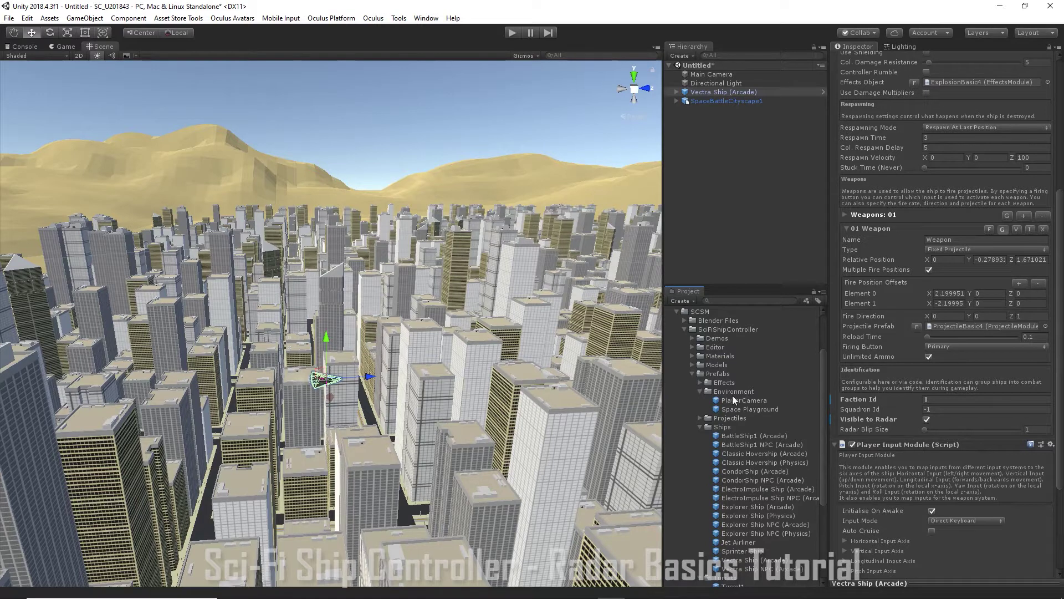
left_click_drag(752, 401, 716, 214)
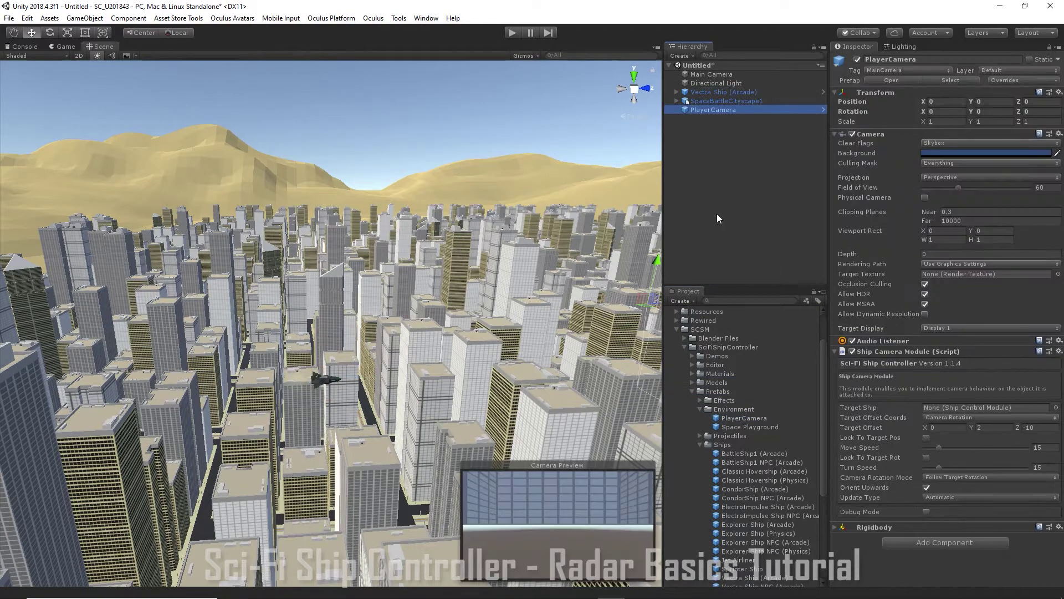
left_click(710, 77)
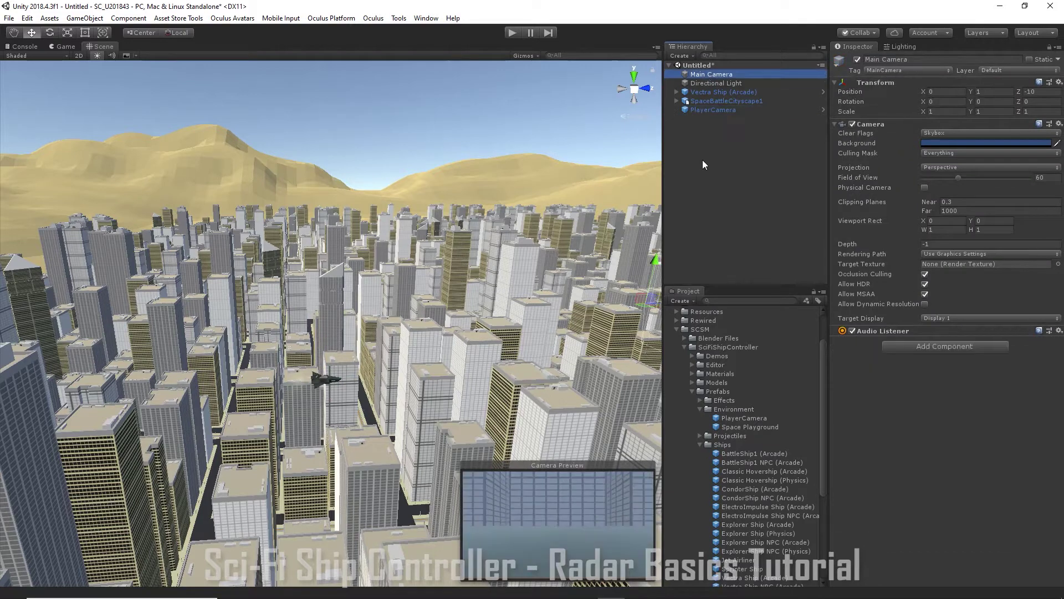
key("Delete")
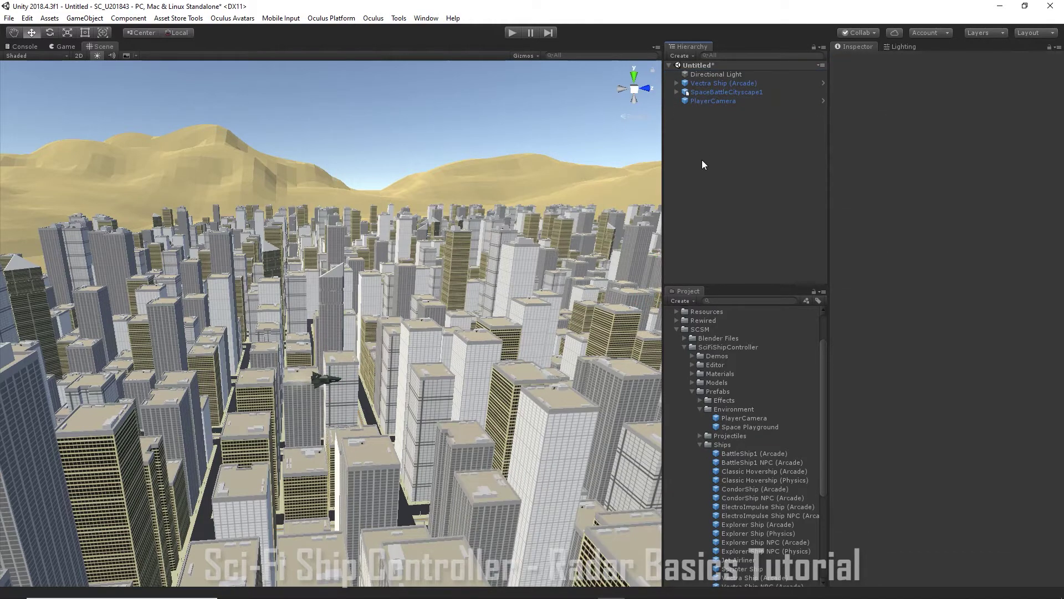
Assign Vectra Ship (Arcade) as the Target Ship of the PlayerCamera's Ship Camera Module.
left_click(720, 102)
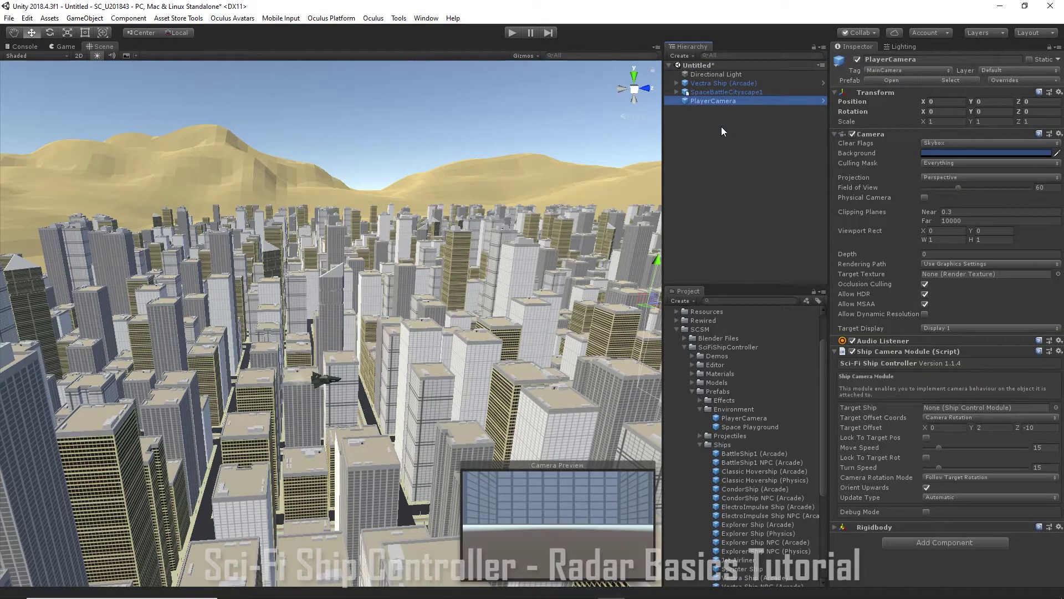
left_click(712, 82)
left_click_drag(712, 82, 977, 409)
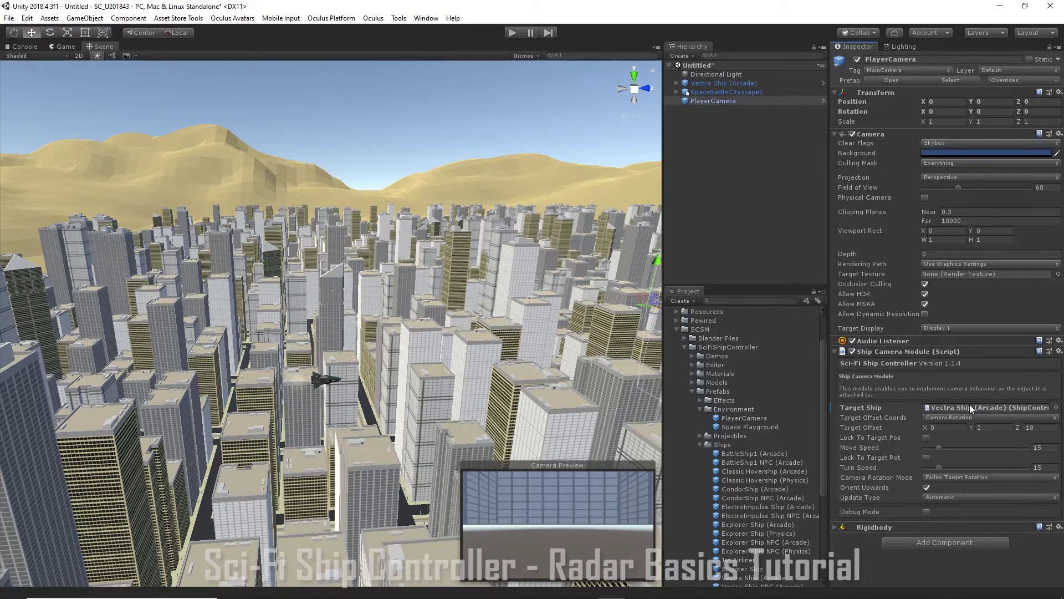
Place a Turret2 prefab on the flat rooftop of the large foreground building.
scroll(538, 288, "up", 4)
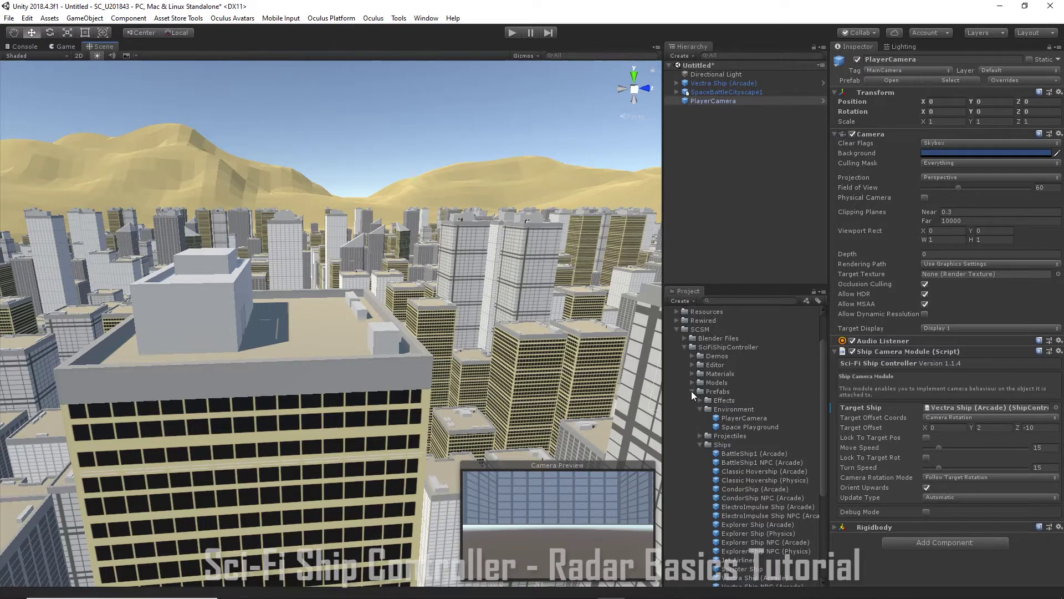
left_click(700, 445)
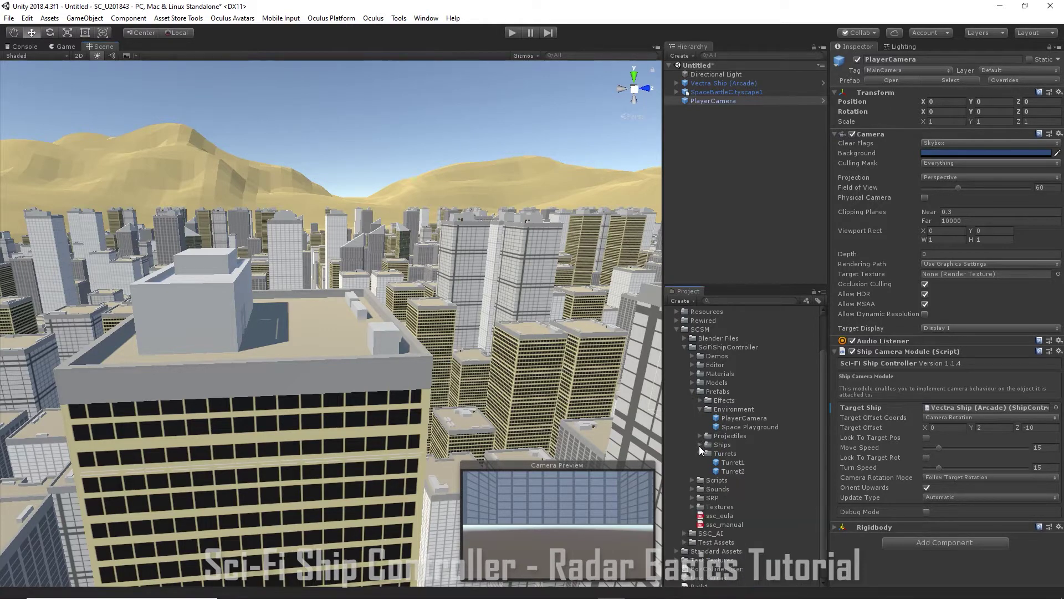
left_click_drag(734, 470, 334, 345)
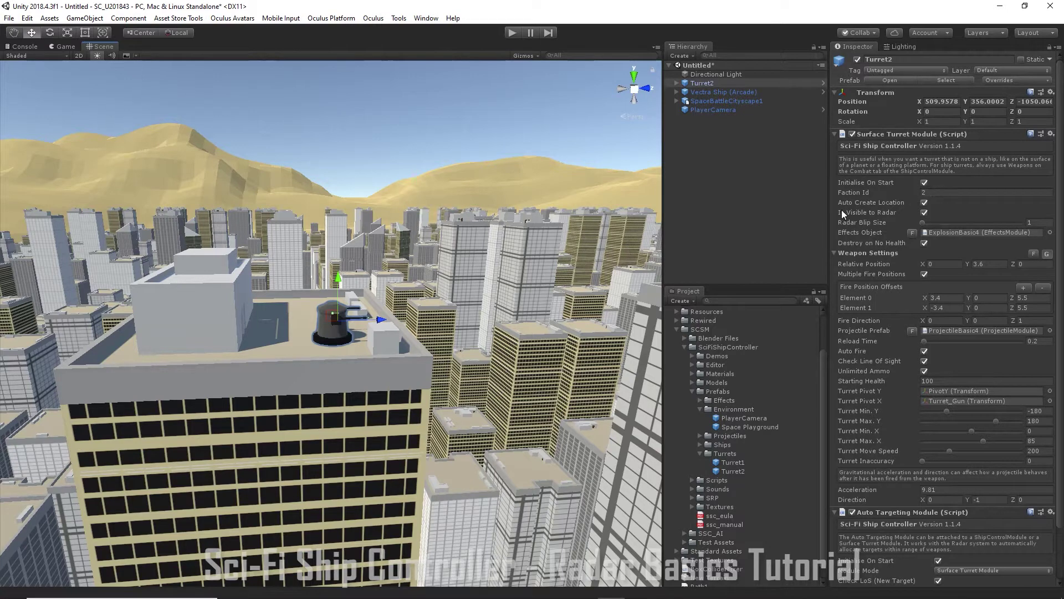
Review Turret2's radar and auto-targeting settings, and test the scene briefly in play mode.
mouse_move(869, 220)
scroll(970, 342, "down", 3)
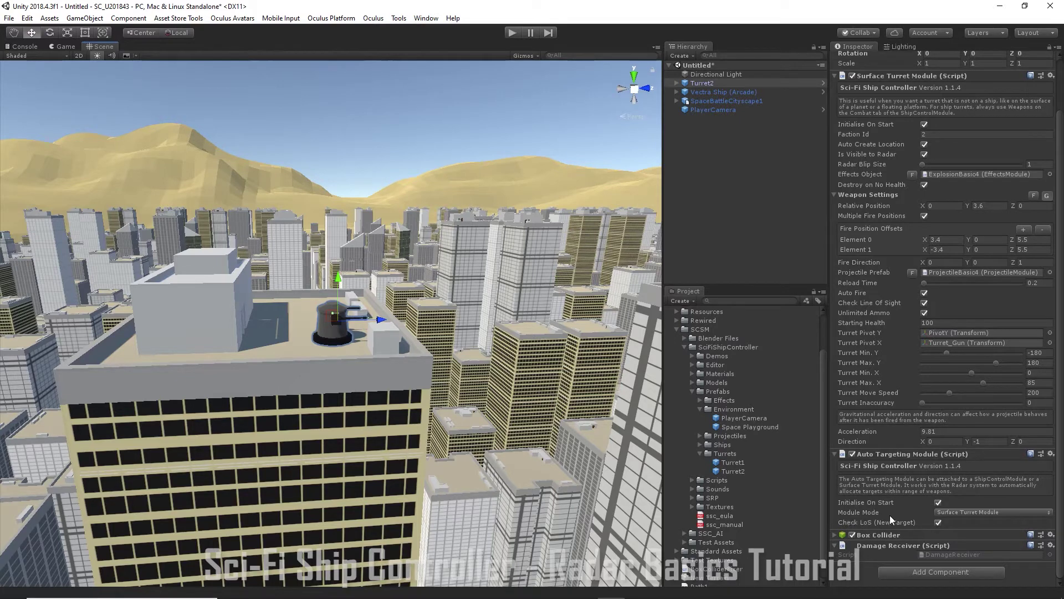
left_click(991, 512)
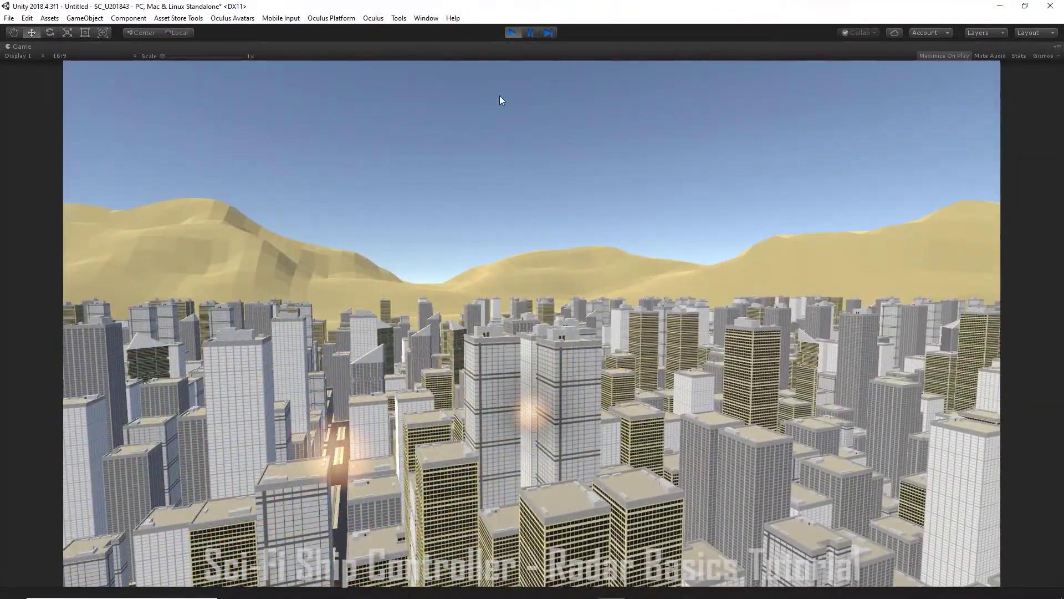
left_click(514, 33)
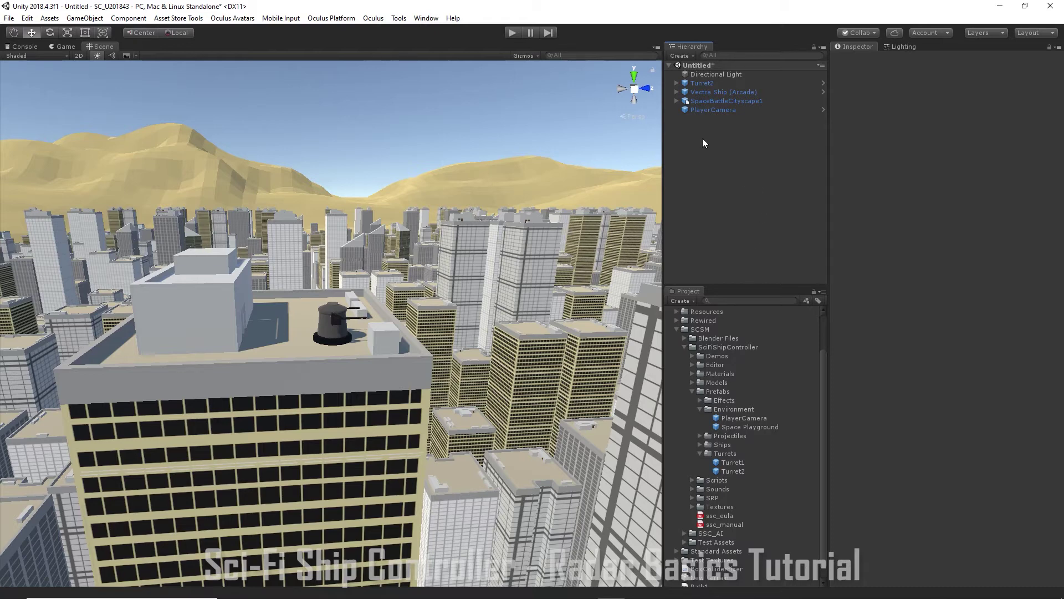
Create an SSC Radar object from the Sci-Fi Ship Controller 3D objects.
left_click(689, 56)
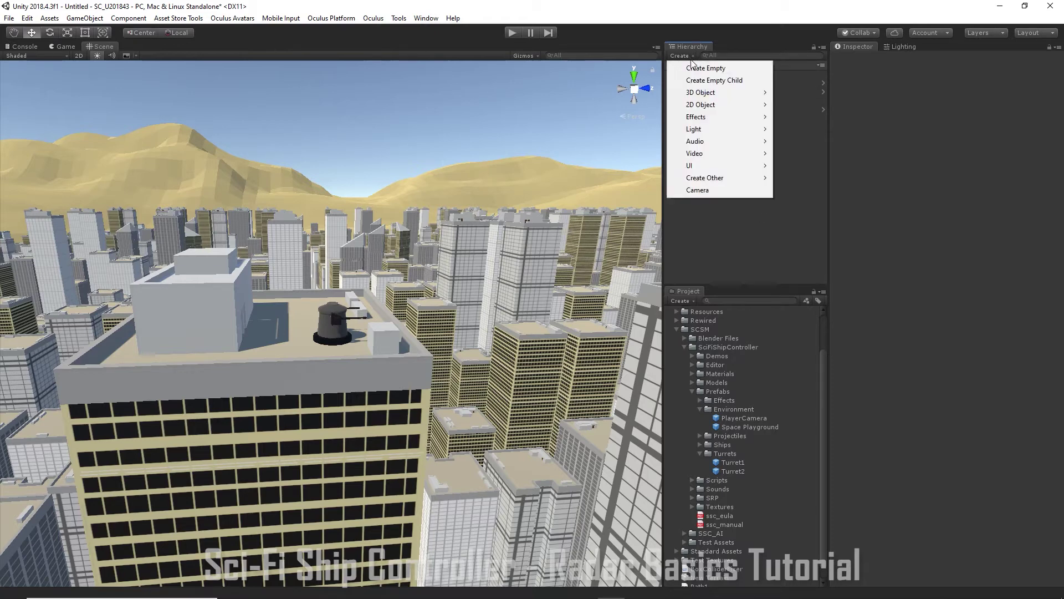
mouse_move(714, 94)
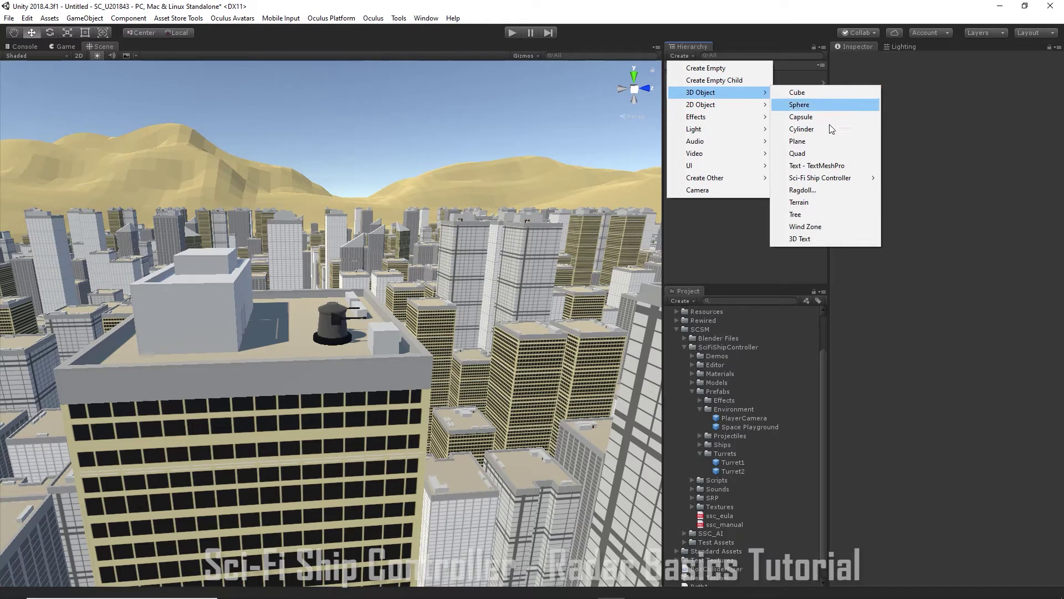
mouse_move(841, 179)
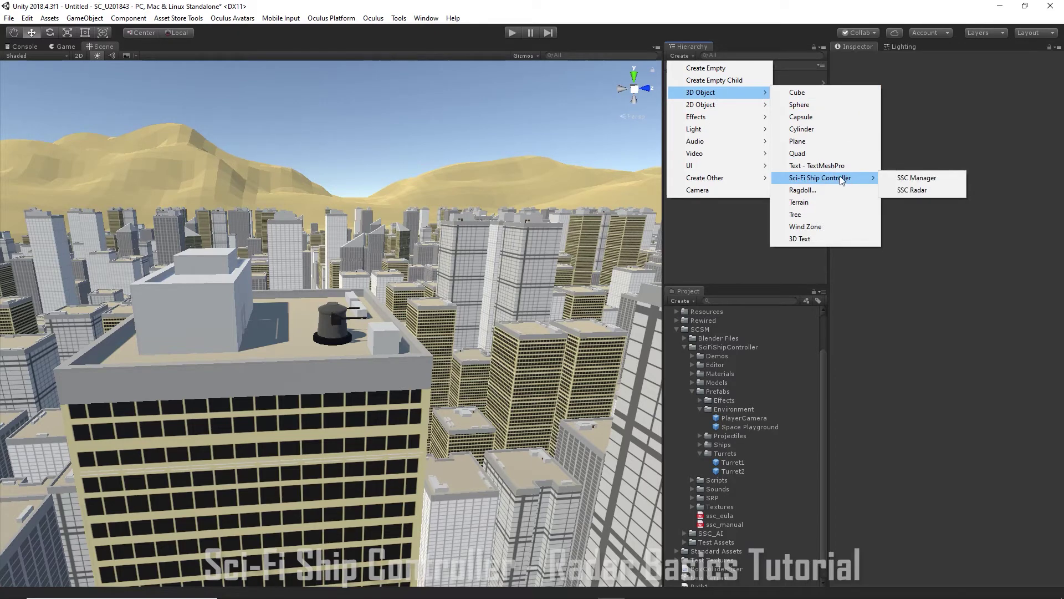
left_click(924, 192)
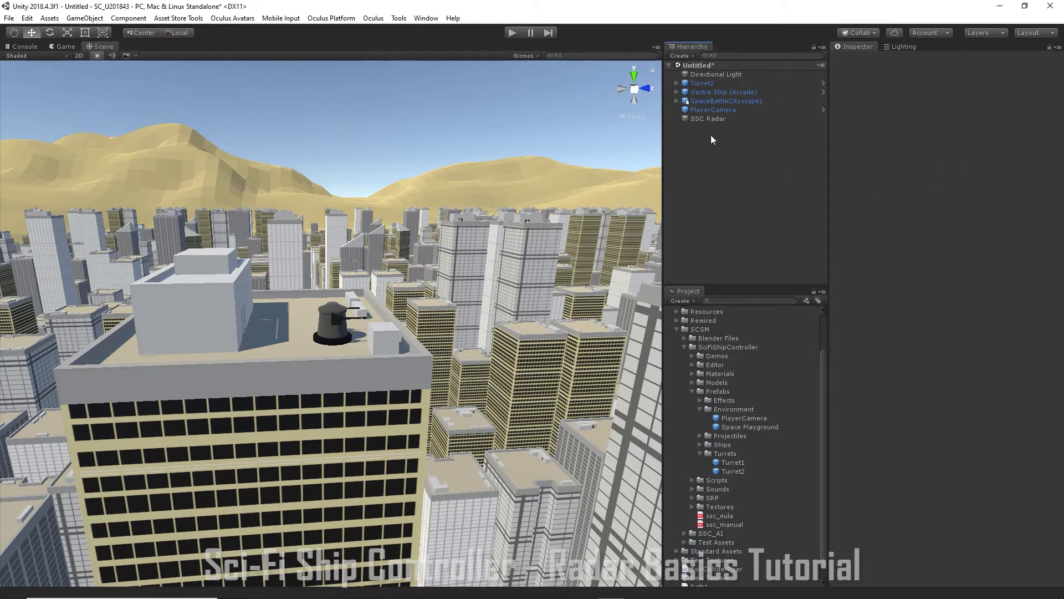
Set the SSC Radar to initialise on start and give it a range of 1000 metres.
left_click(711, 119)
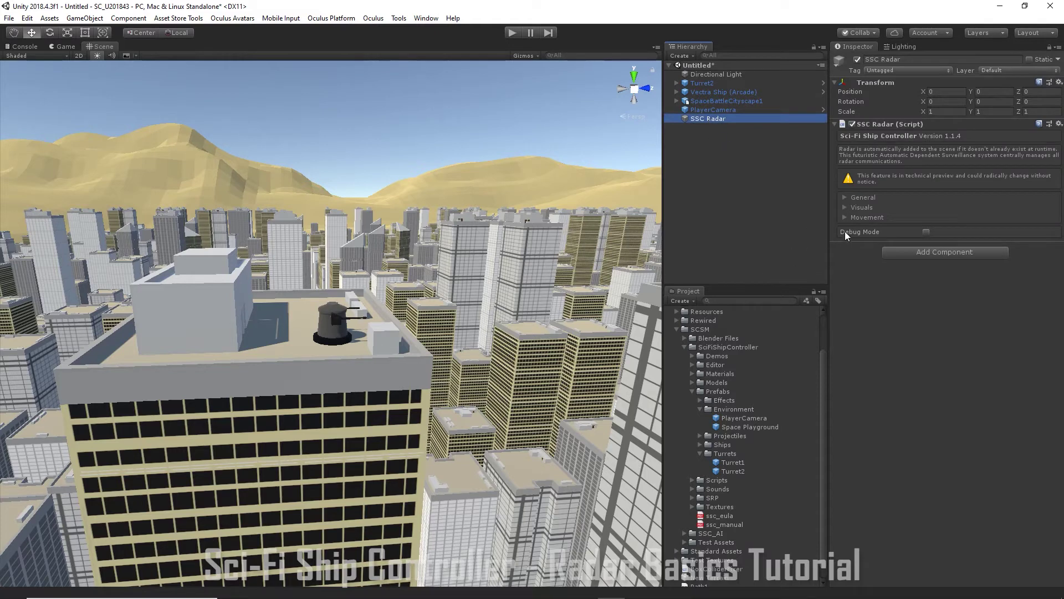
left_click(845, 197)
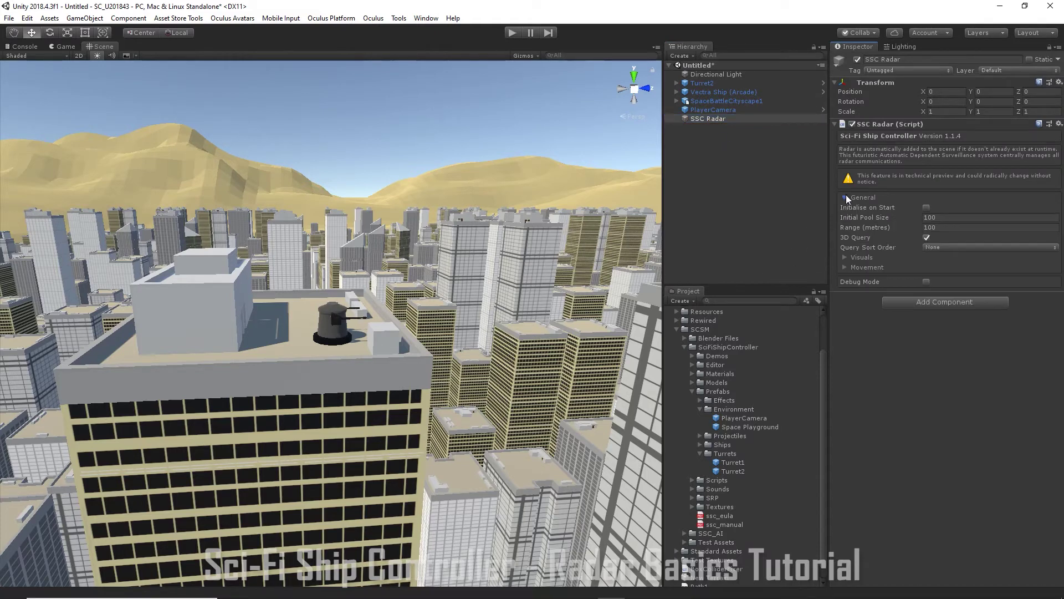
left_click(926, 208)
left_click(946, 229)
type("1000")
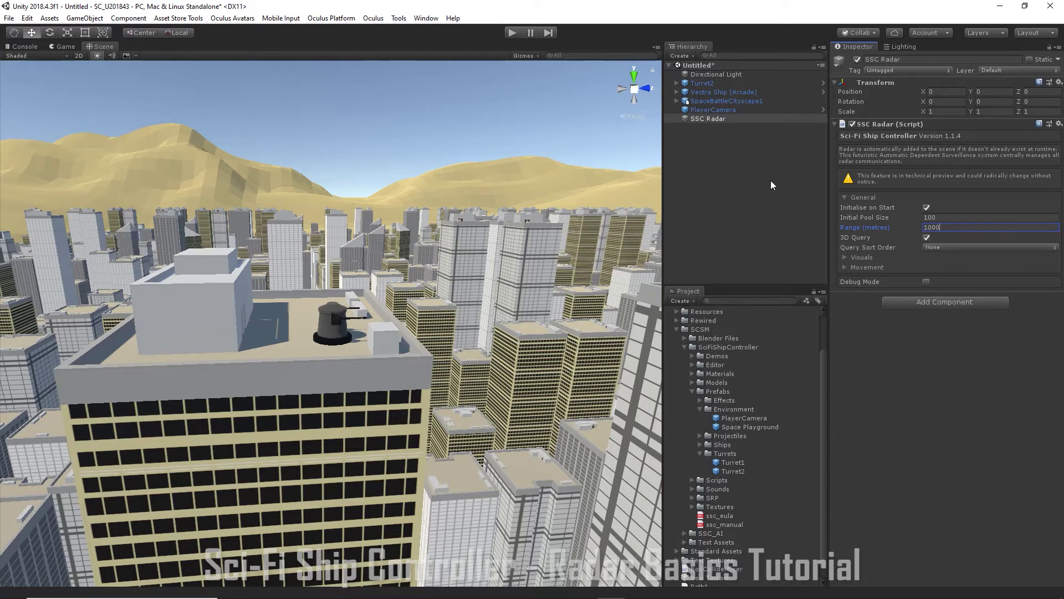
Set the radar's Screen Locale to Bottom Right and add the on-screen mini-map.
left_click(846, 257)
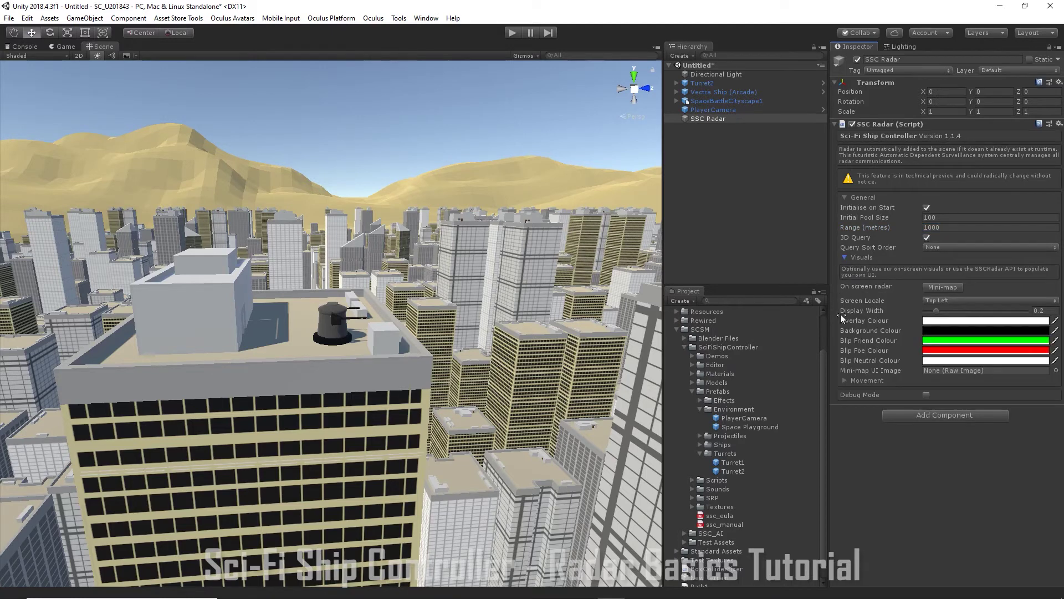
left_click(949, 300)
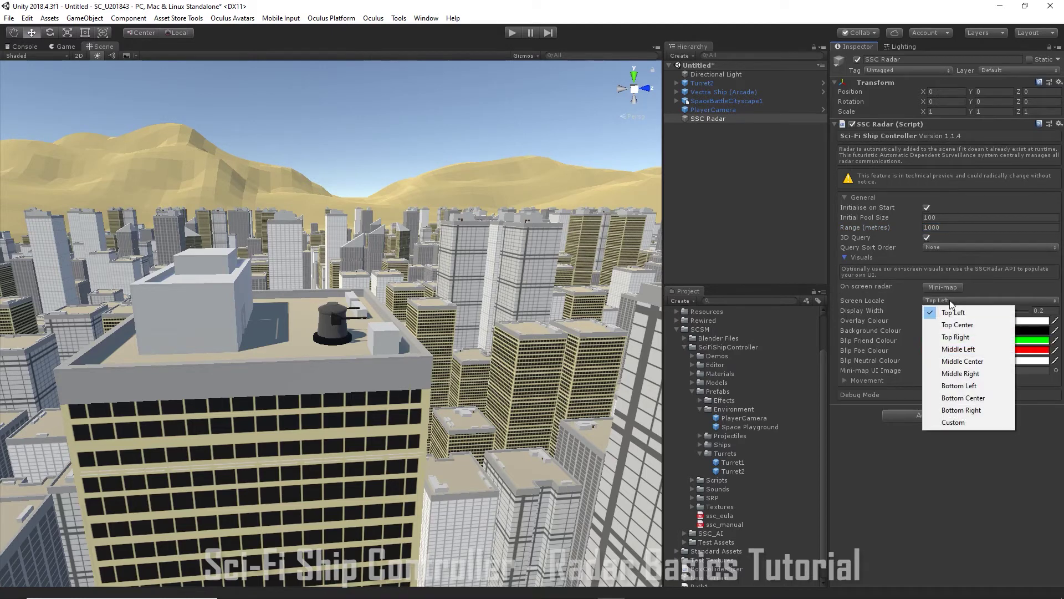
left_click(978, 410)
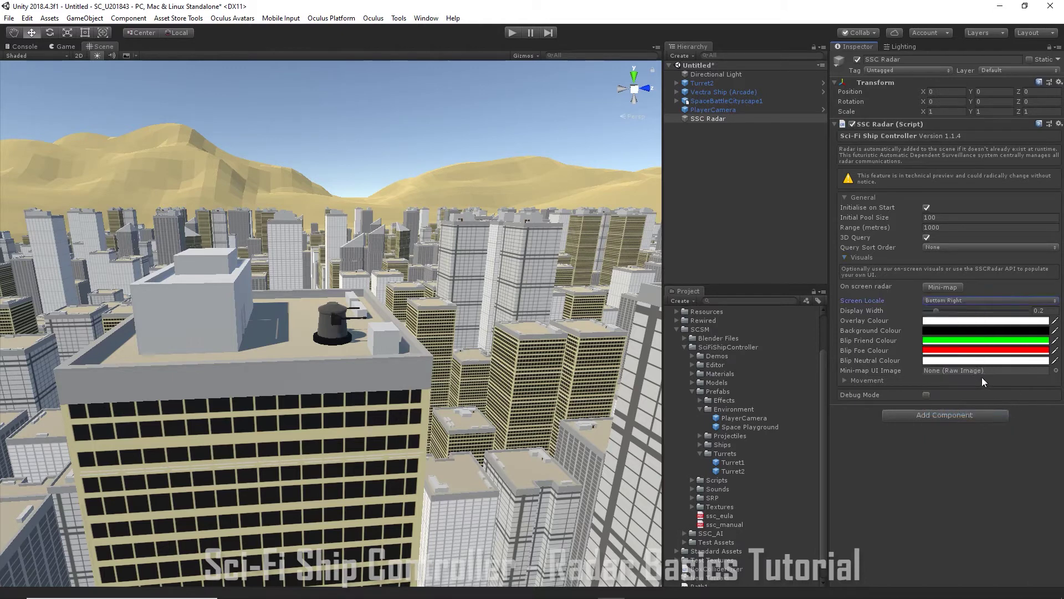
left_click(943, 288)
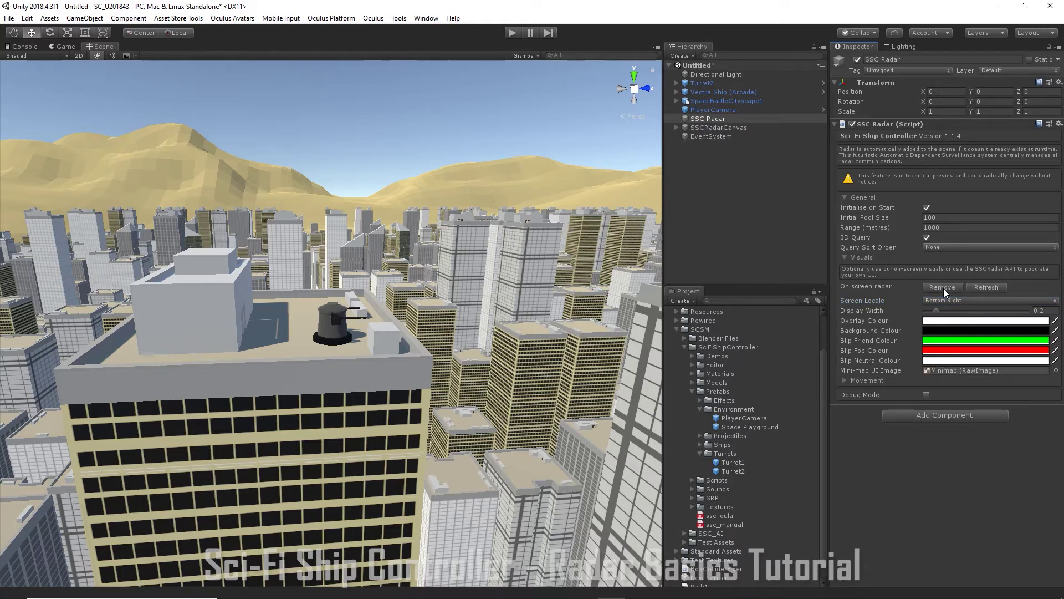
Assign Vectra Ship (Arcade) as the Ship to Follow in the radar's movement settings.
left_click(844, 381)
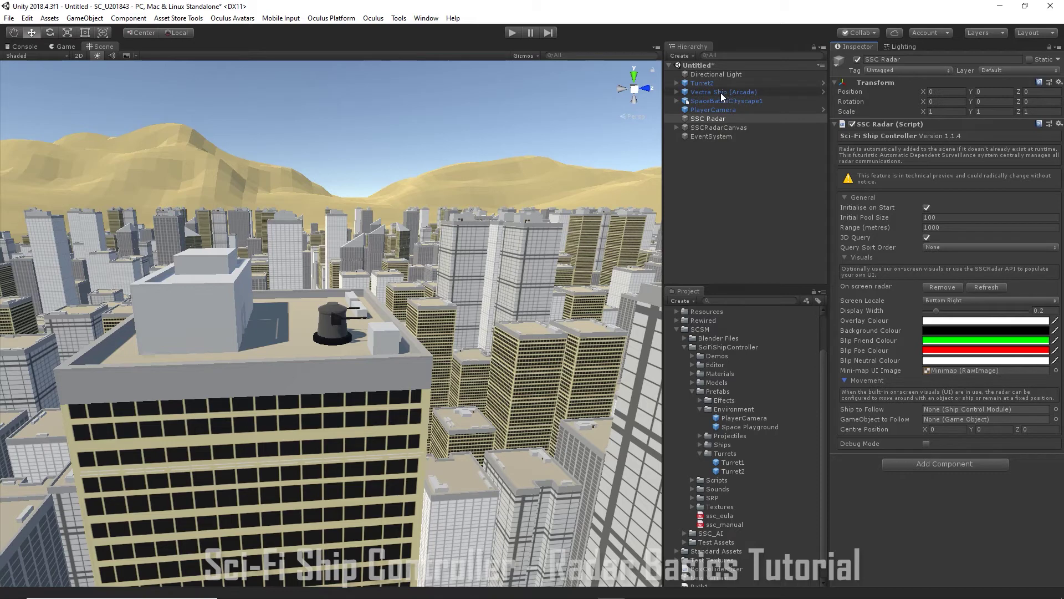
left_click_drag(721, 92, 944, 408)
Increase Turret2's Radar Blip Size and run the scene in play mode.
left_click(703, 84)
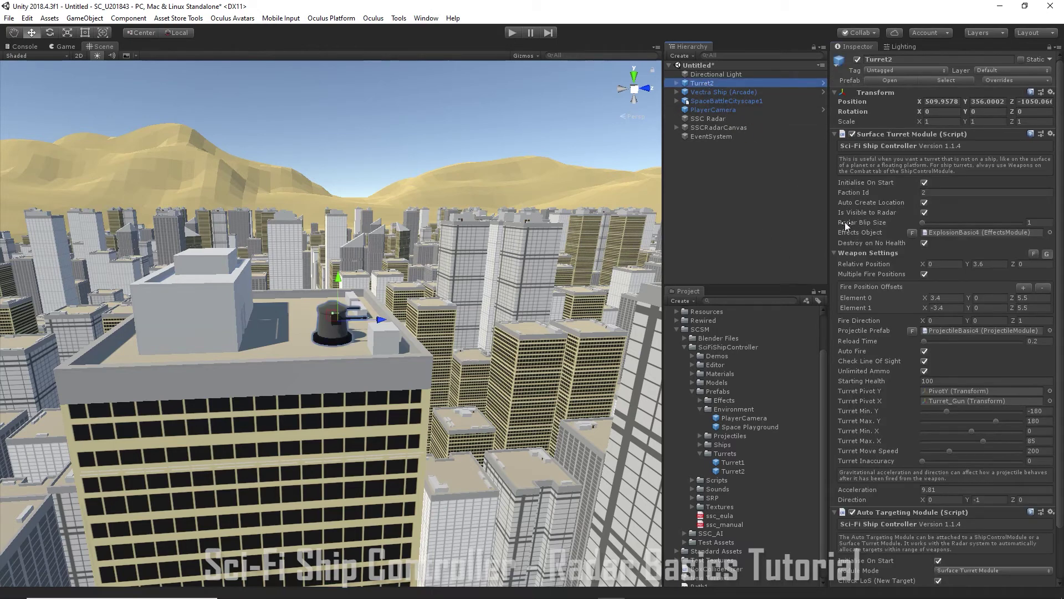
left_click(923, 222)
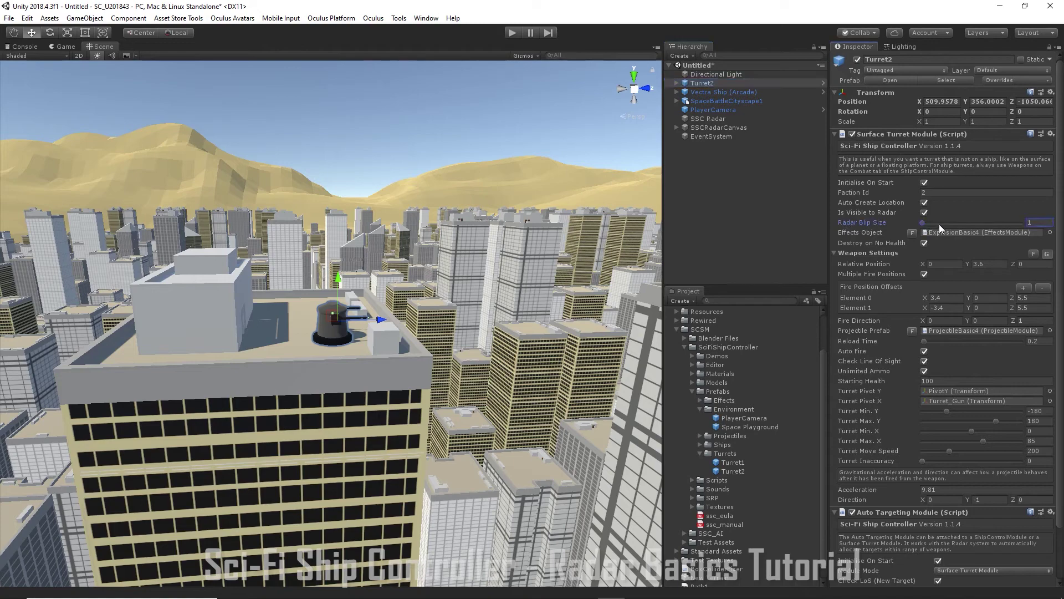
left_click_drag(939, 224, 1020, 228)
left_click(511, 32)
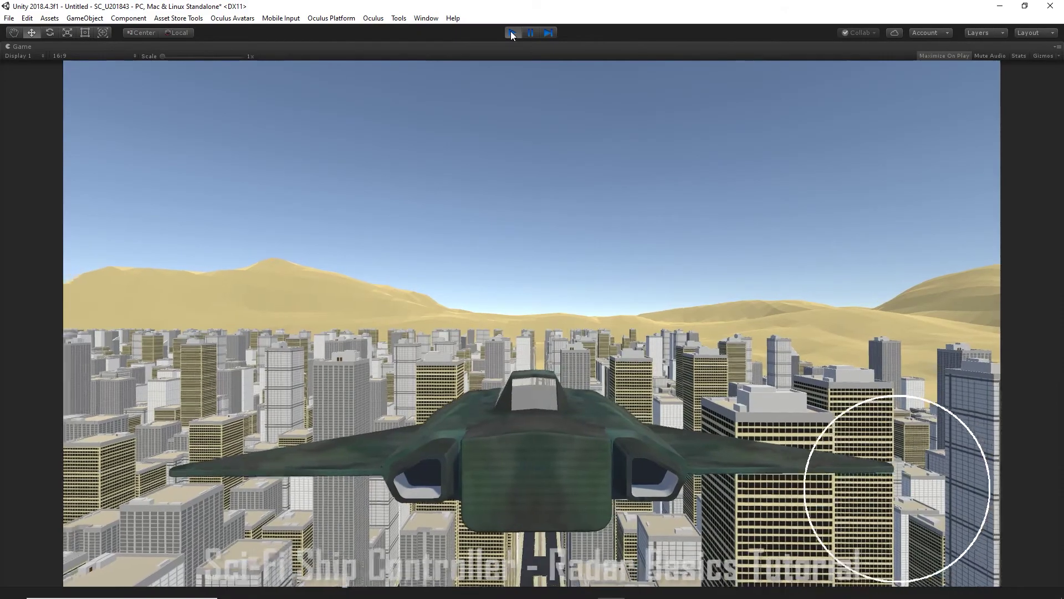